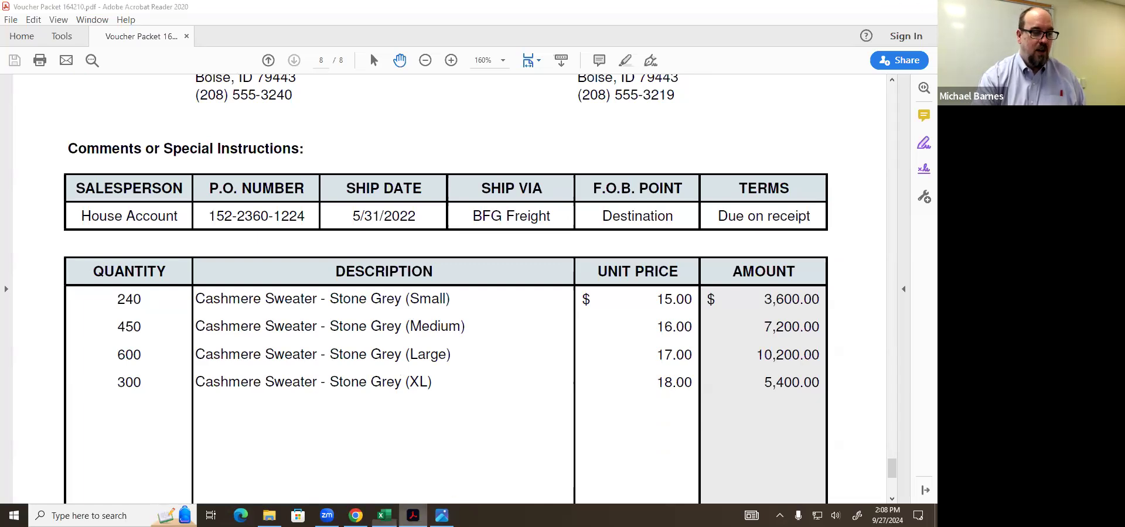
Check the invoice on the last page of voucher packet 164210 against the control activities listed on Work Paper 6-1
{"action": "left_click", "coordinate": [384, 516]}
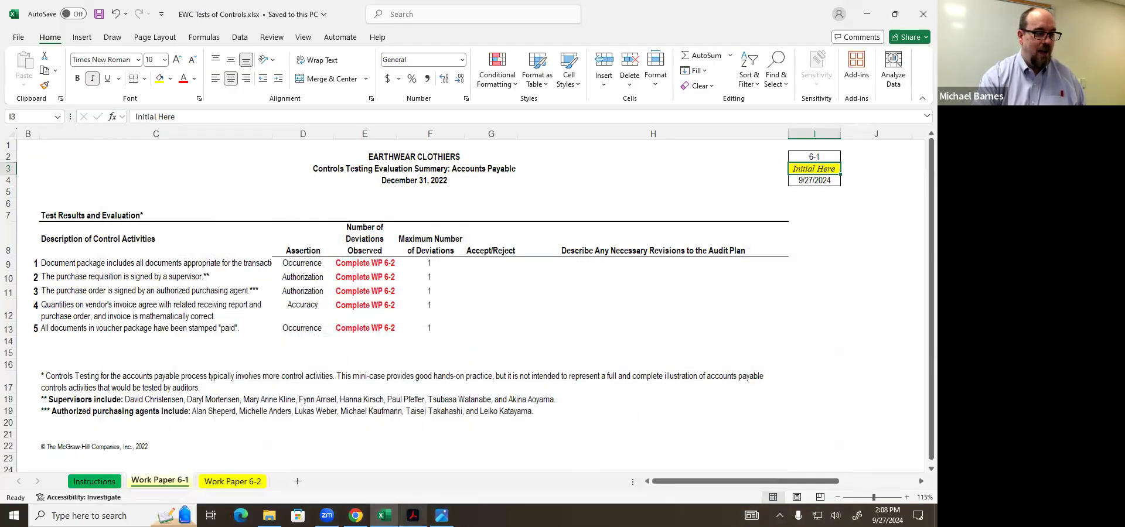
{"action": "left_click", "coordinate": [413, 516]}
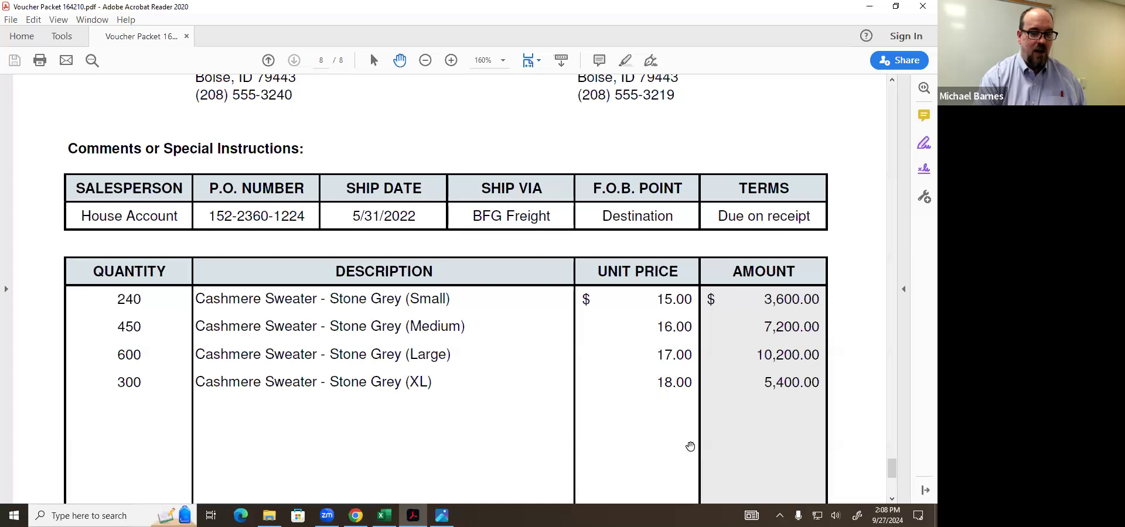
{"action": "left_click_drag", "start_coordinate": [891, 468], "coordinate": [892, 448]}
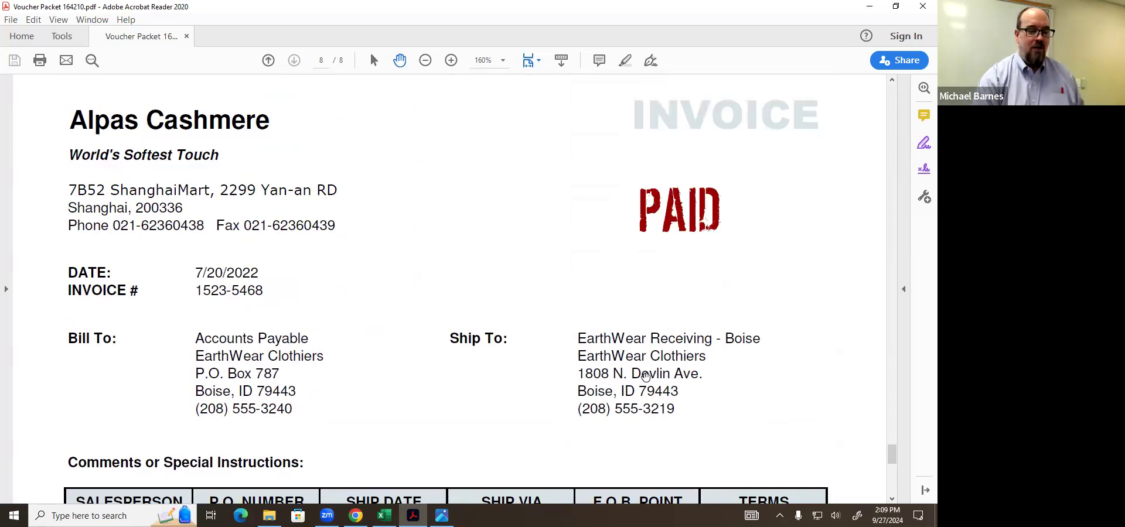
Switch to Excel and, on Work Paper 6-2, mark control activities 1 and 2 as Effective for document 164210
{"action": "left_click", "coordinate": [413, 516]}
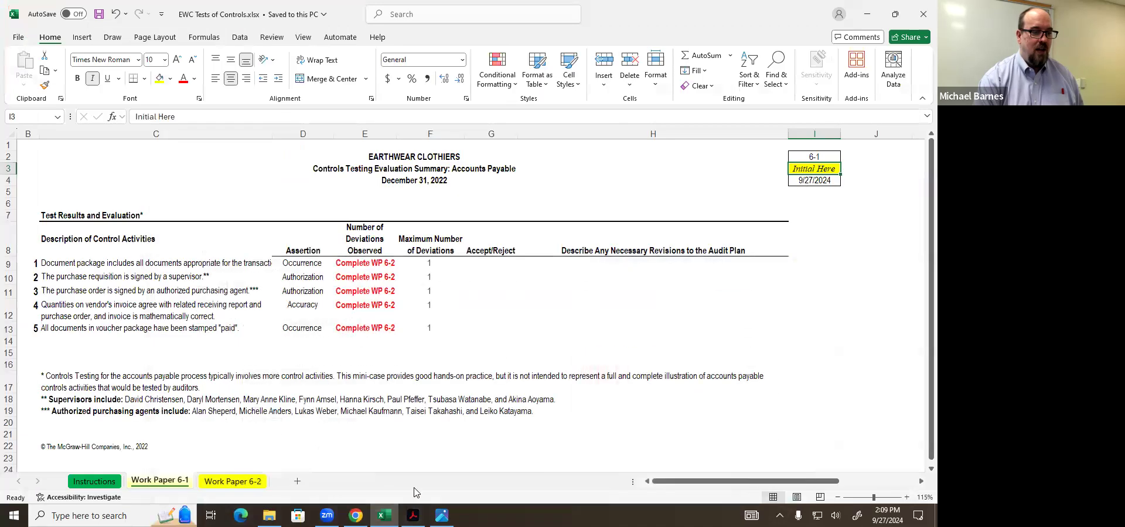
{"action": "left_click", "coordinate": [233, 481]}
{"action": "left_click", "coordinate": [165, 236]}
{"action": "left_click", "coordinate": [160, 246]}
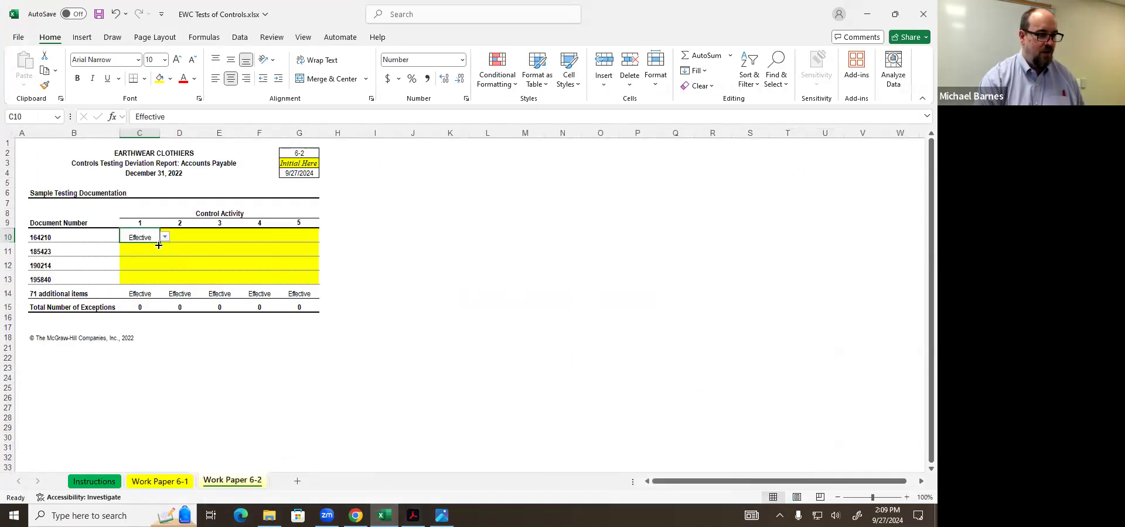
{"action": "left_click", "coordinate": [173, 238]}
{"action": "left_click", "coordinate": [205, 237]}
{"action": "left_click", "coordinate": [196, 249]}
Mark control activities 3, 4 and 5 as Effective for document 164210
{"action": "left_click", "coordinate": [221, 237]}
{"action": "left_click", "coordinate": [244, 236]}
{"action": "left_click", "coordinate": [233, 248]}
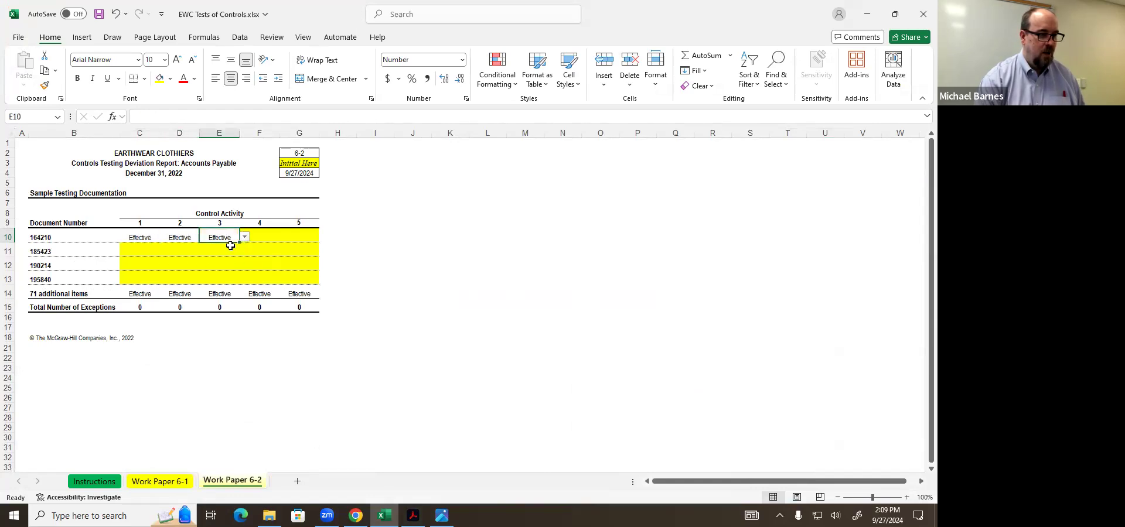
{"action": "left_click", "coordinate": [259, 237]}
{"action": "left_click", "coordinate": [284, 237]}
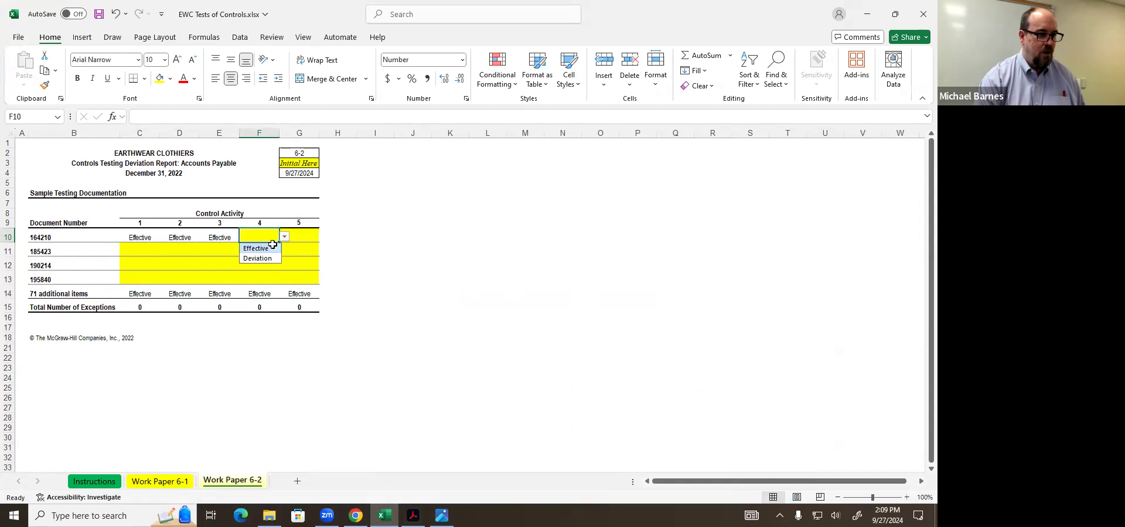
{"action": "left_click", "coordinate": [258, 249]}
{"action": "left_click", "coordinate": [298, 238]}
{"action": "left_click", "coordinate": [324, 237]}
{"action": "left_click", "coordinate": [314, 250]}
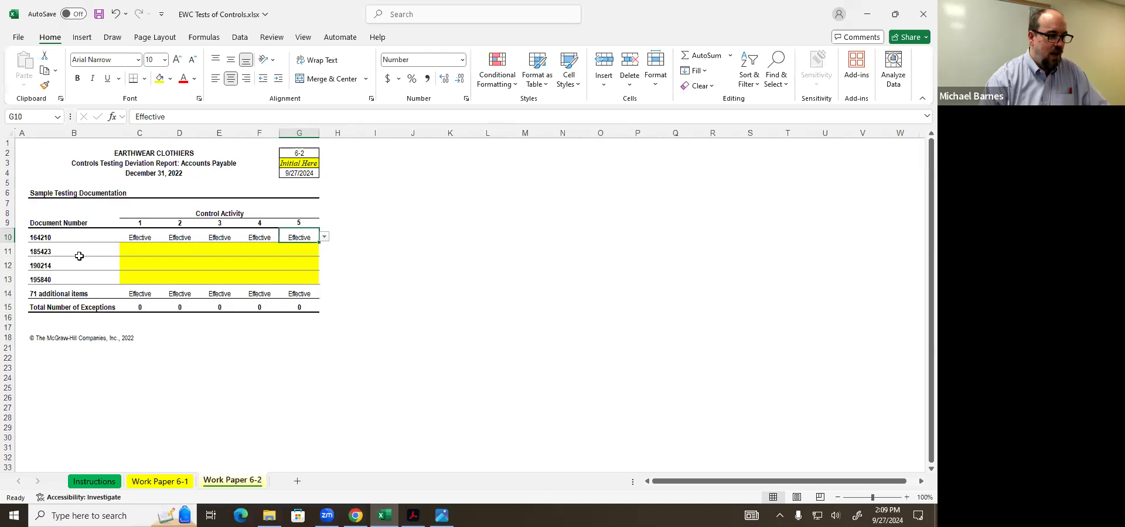
For document 185423, set control activity 1 to Effective and control activities 2 and 3 to Deviation
{"action": "left_click", "coordinate": [137, 250]}
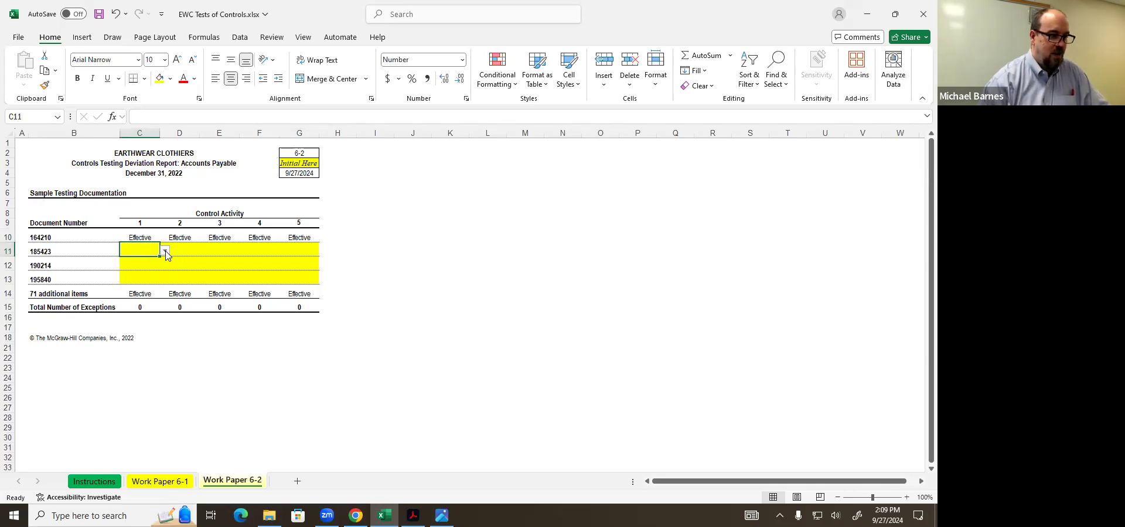
{"action": "left_click", "coordinate": [166, 253]}
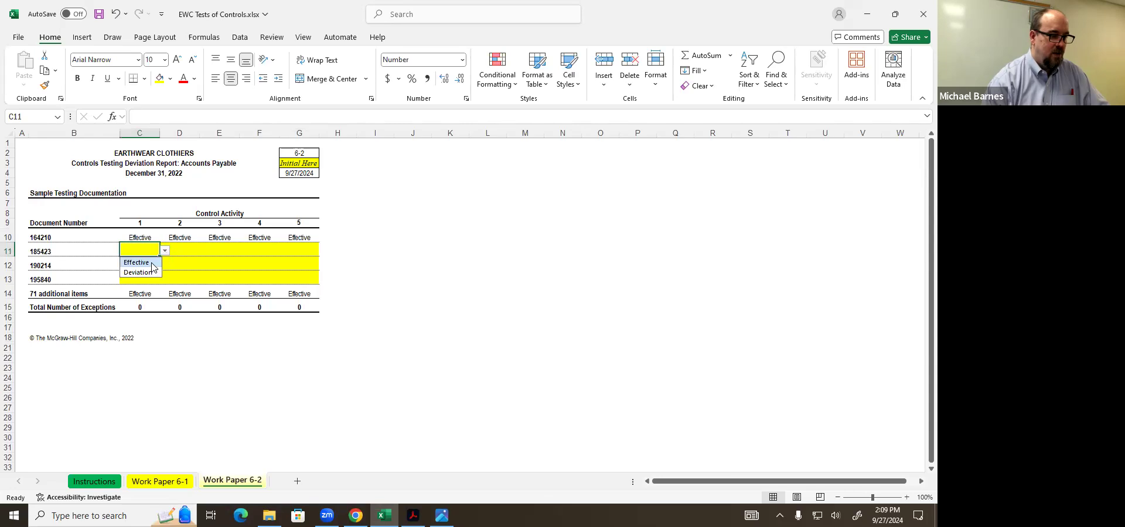
{"action": "left_click", "coordinate": [154, 262]}
{"action": "left_click", "coordinate": [178, 254]}
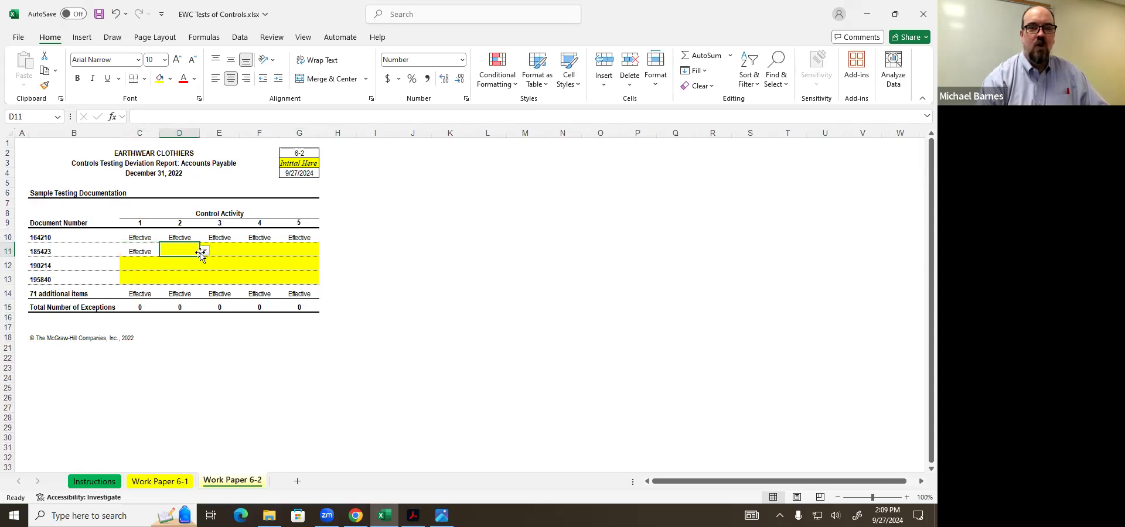
{"action": "left_click", "coordinate": [205, 252]}
{"action": "left_click", "coordinate": [183, 271]}
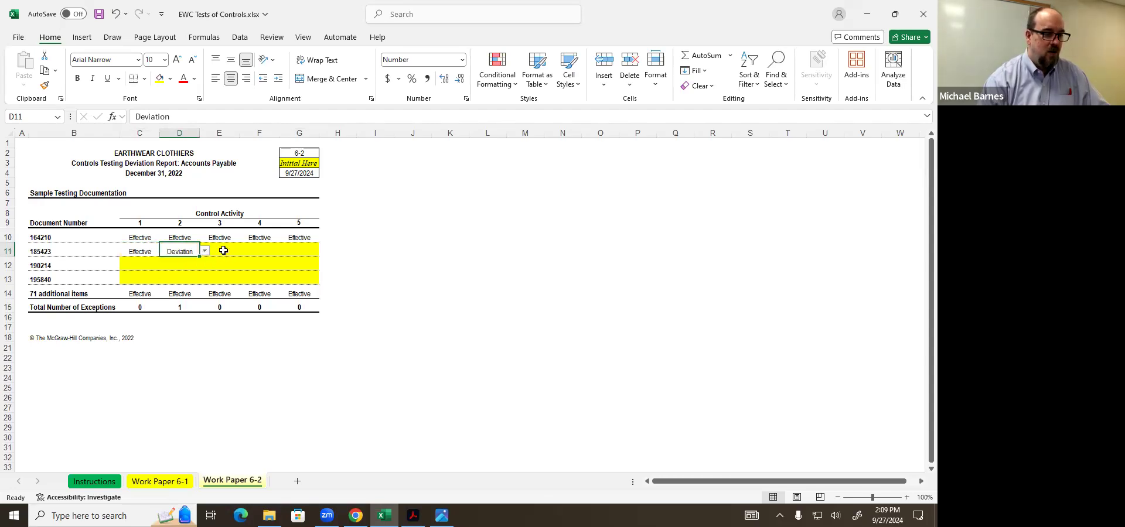
{"action": "left_click", "coordinate": [223, 250]}
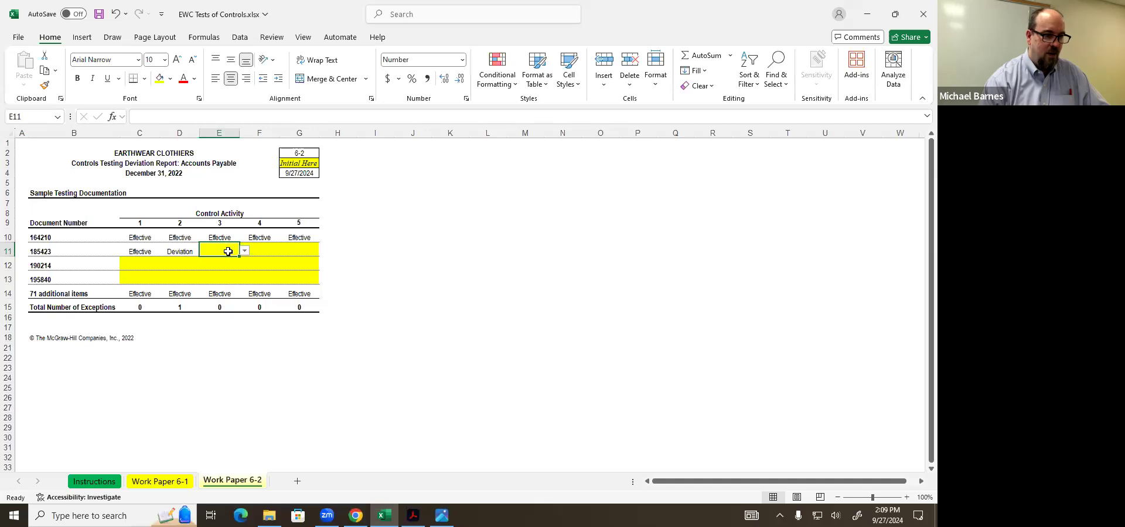
{"action": "left_click", "coordinate": [244, 251]}
{"action": "left_click", "coordinate": [229, 272]}
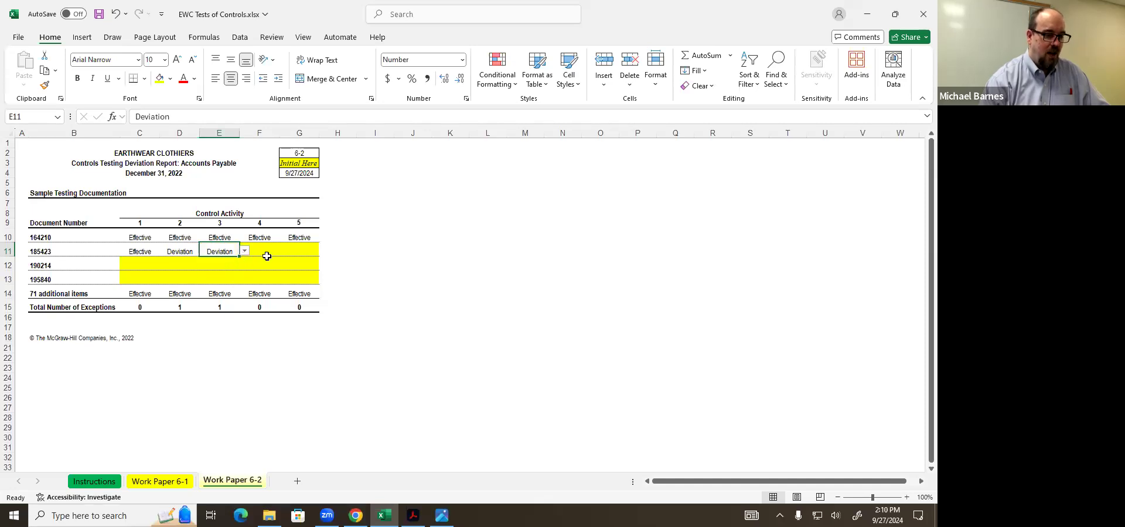
Set control activities 4 and 5 to Effective for document 185423
{"action": "left_click", "coordinate": [263, 253]}
{"action": "left_click", "coordinate": [285, 252]}
{"action": "left_click", "coordinate": [266, 262]}
{"action": "left_click", "coordinate": [298, 252]}
{"action": "left_click", "coordinate": [324, 252]}
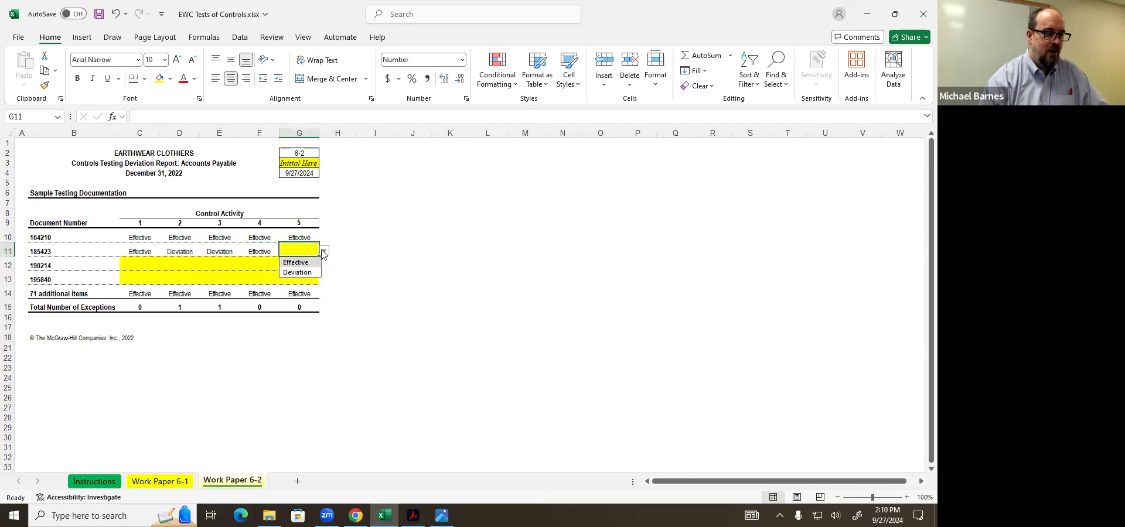
{"action": "left_click", "coordinate": [289, 261]}
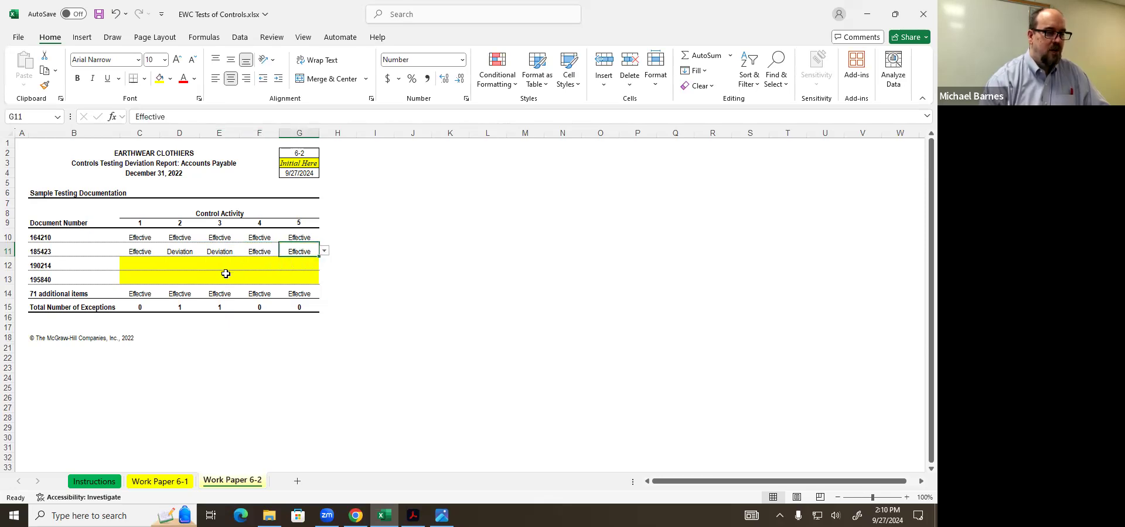
Check the maximum deviations on Work Paper 6-1 and, on Work Paper 6-2, set document 190214 to Effective for control 1 and Deviation for control 2
{"action": "left_click", "coordinate": [170, 482]}
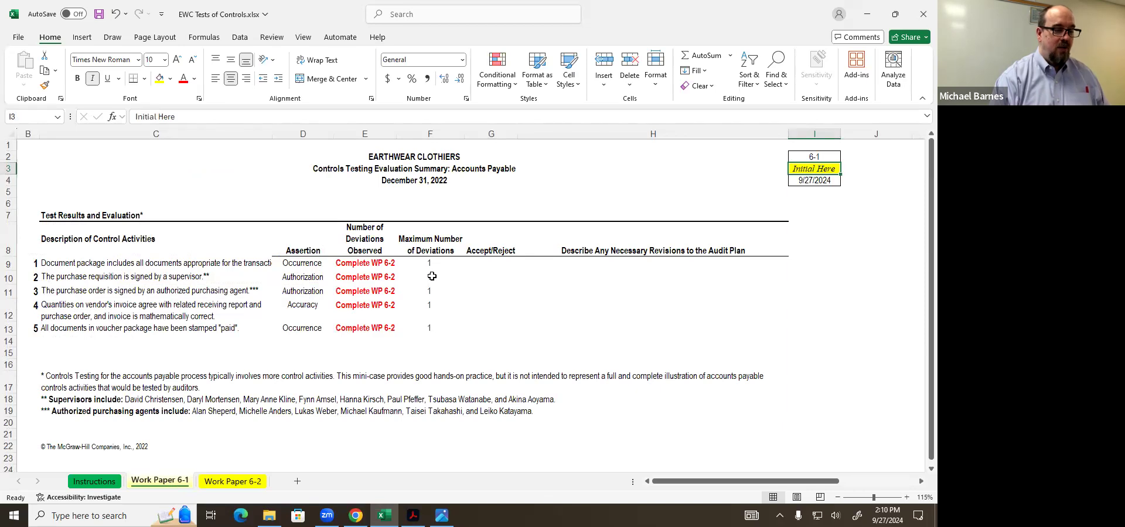
{"action": "left_click", "coordinate": [234, 482]}
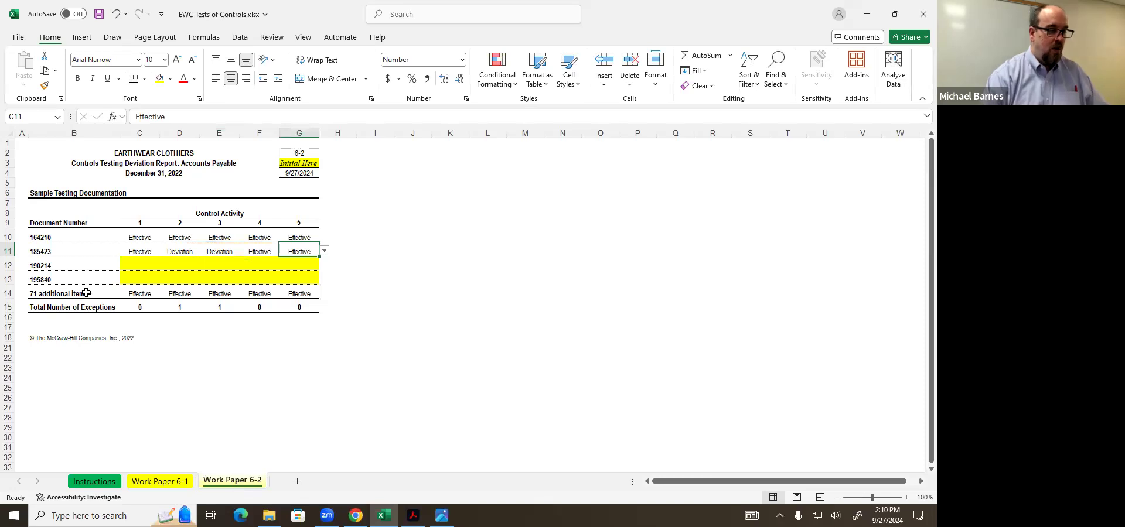
{"action": "left_click", "coordinate": [126, 269]}
{"action": "left_click", "coordinate": [164, 265]}
{"action": "left_click", "coordinate": [140, 276]}
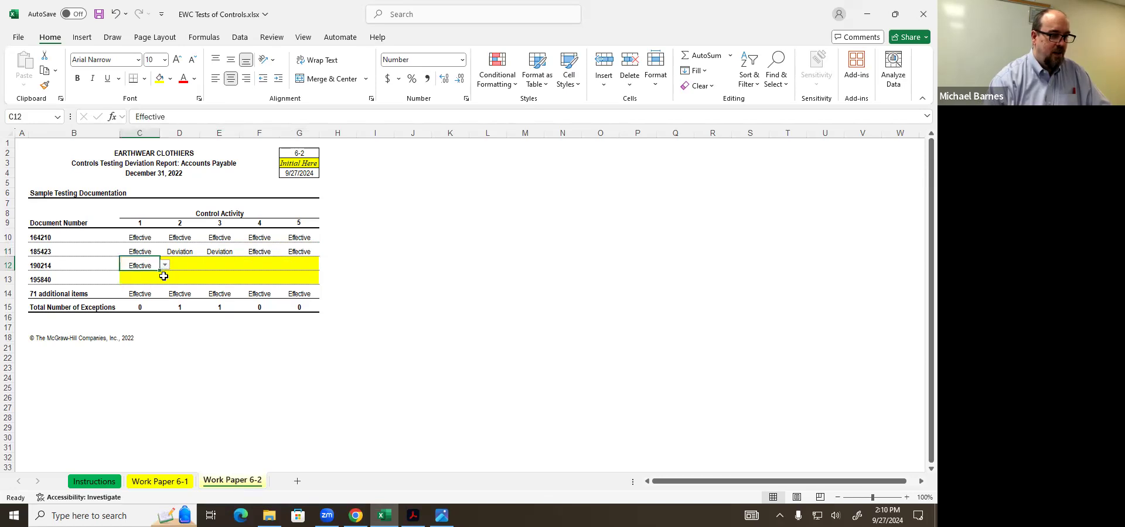
{"action": "left_click", "coordinate": [184, 268]}
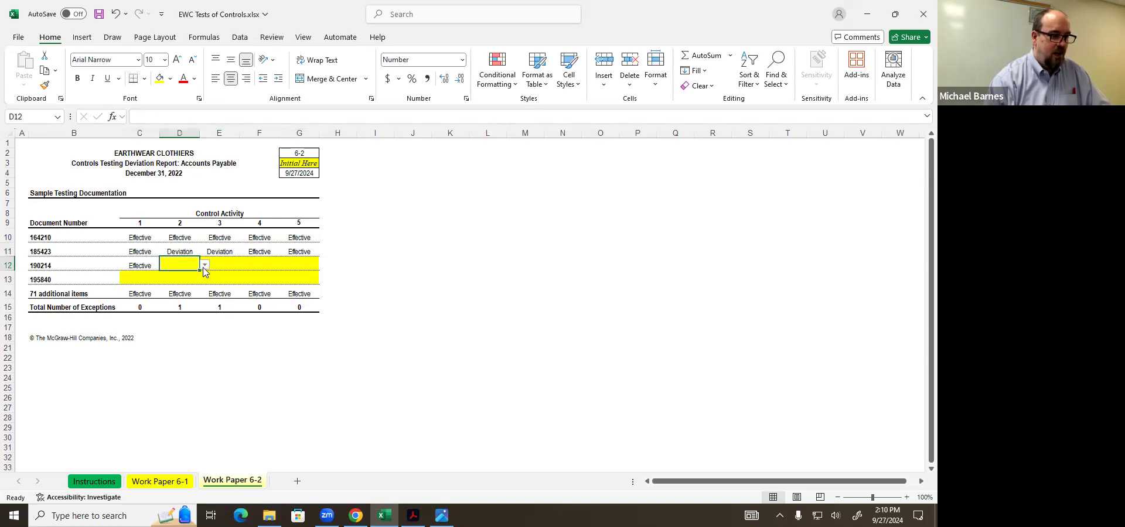
{"action": "left_click", "coordinate": [204, 267]}
{"action": "left_click", "coordinate": [181, 284]}
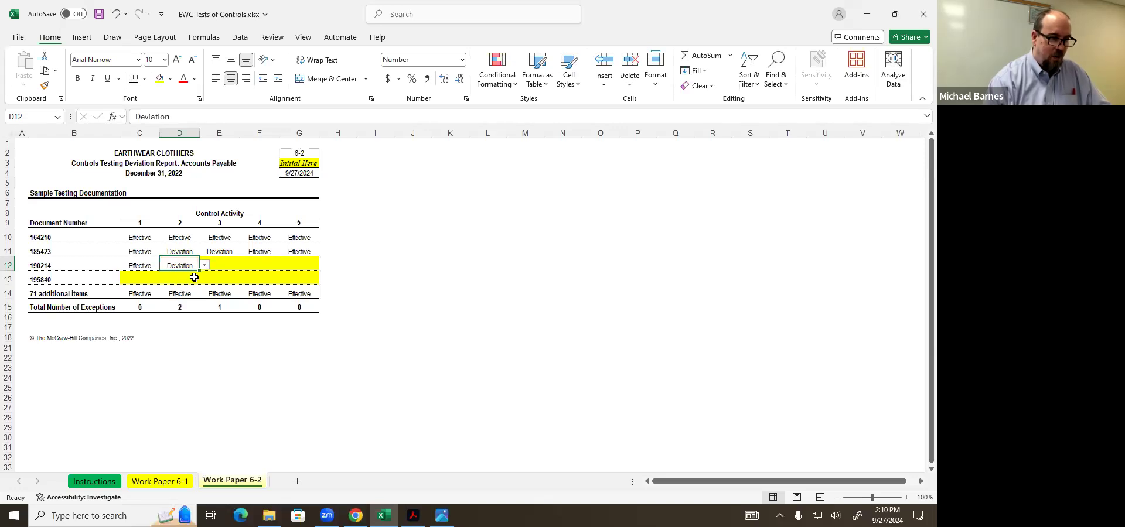
Set control activities 3, 4 and 5 to Effective for document 190214
{"action": "left_click", "coordinate": [222, 266]}
{"action": "left_click", "coordinate": [244, 267]}
{"action": "left_click", "coordinate": [223, 276]}
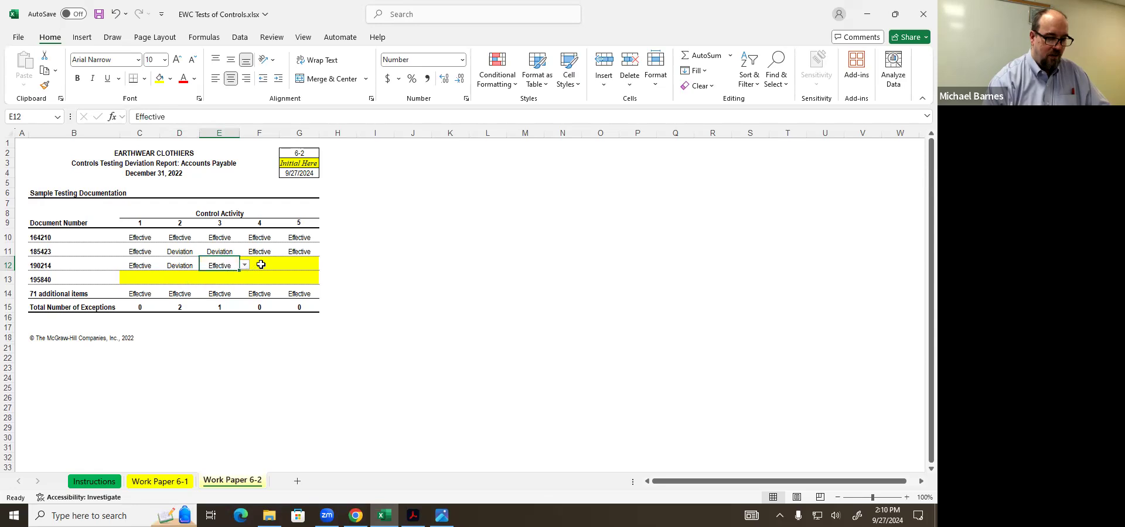
{"action": "left_click", "coordinate": [260, 265]}
{"action": "left_click", "coordinate": [284, 265]}
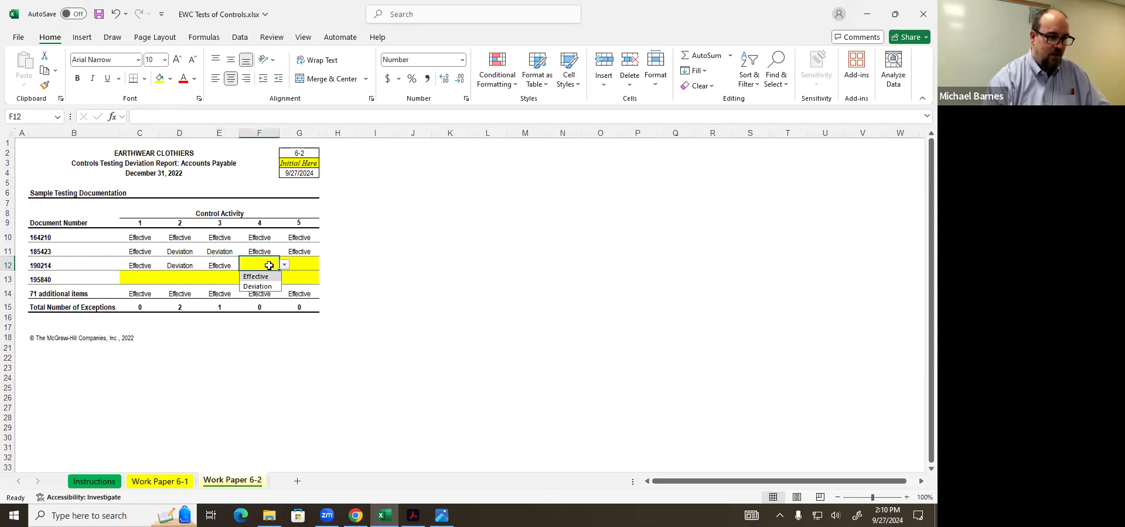
{"action": "left_click", "coordinate": [263, 277]}
{"action": "left_click", "coordinate": [297, 267]}
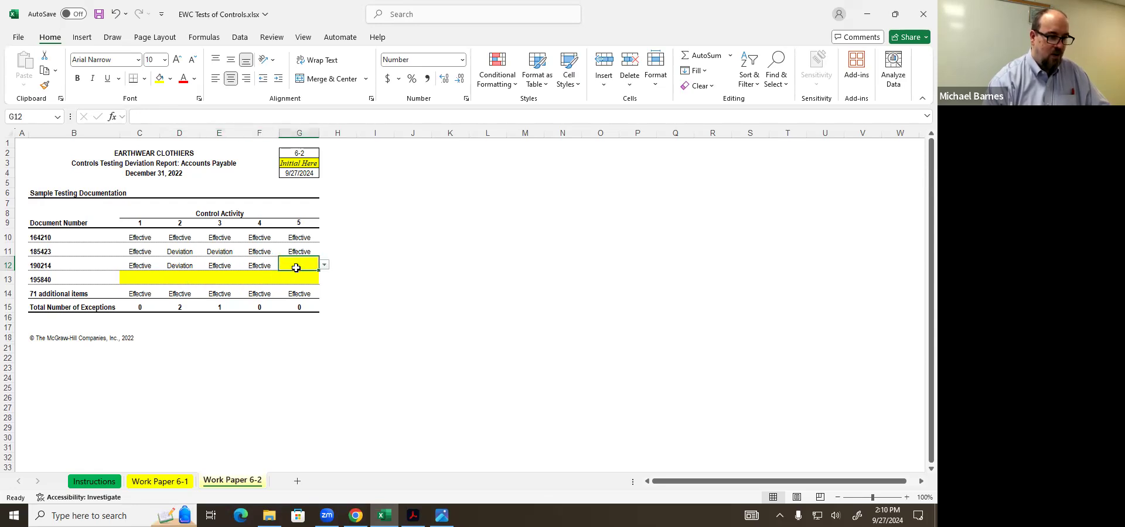
{"action": "left_click", "coordinate": [324, 265]}
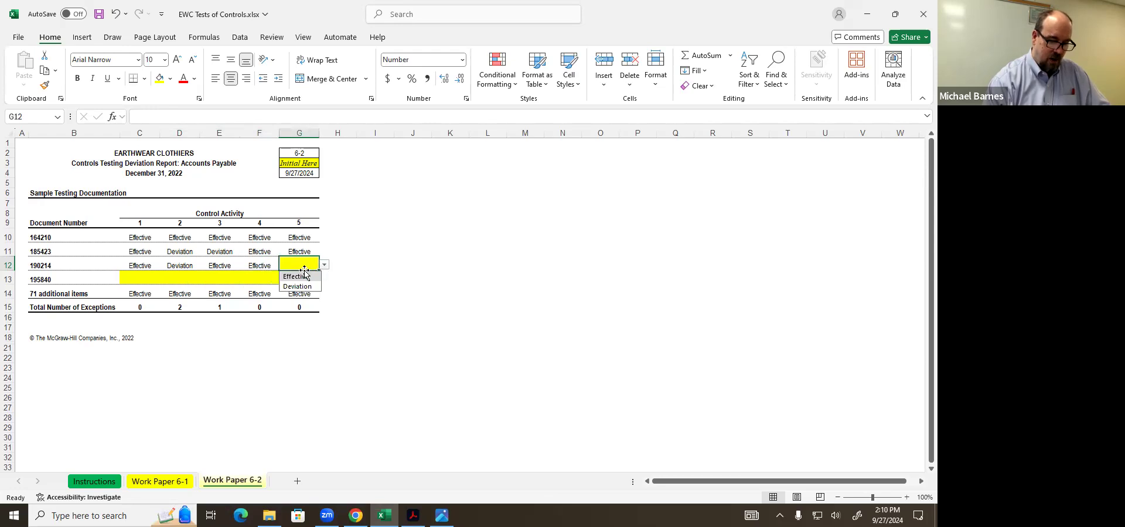
{"action": "left_click", "coordinate": [297, 277]}
Change the result of control activity 4 for document 190214 to Deviation
{"action": "left_click", "coordinate": [265, 268]}
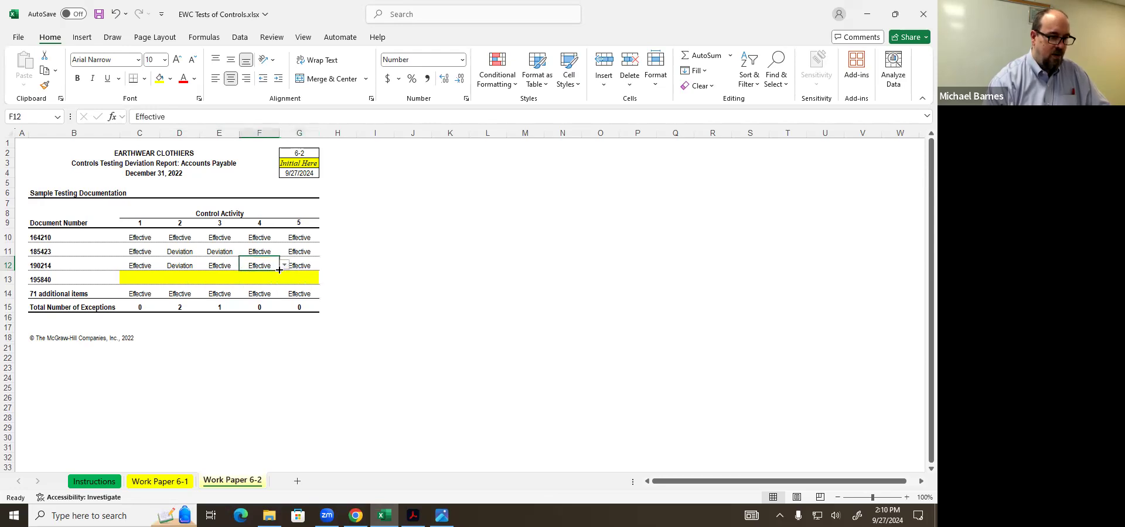
{"action": "left_click", "coordinate": [285, 266]}
{"action": "left_click", "coordinate": [261, 288]}
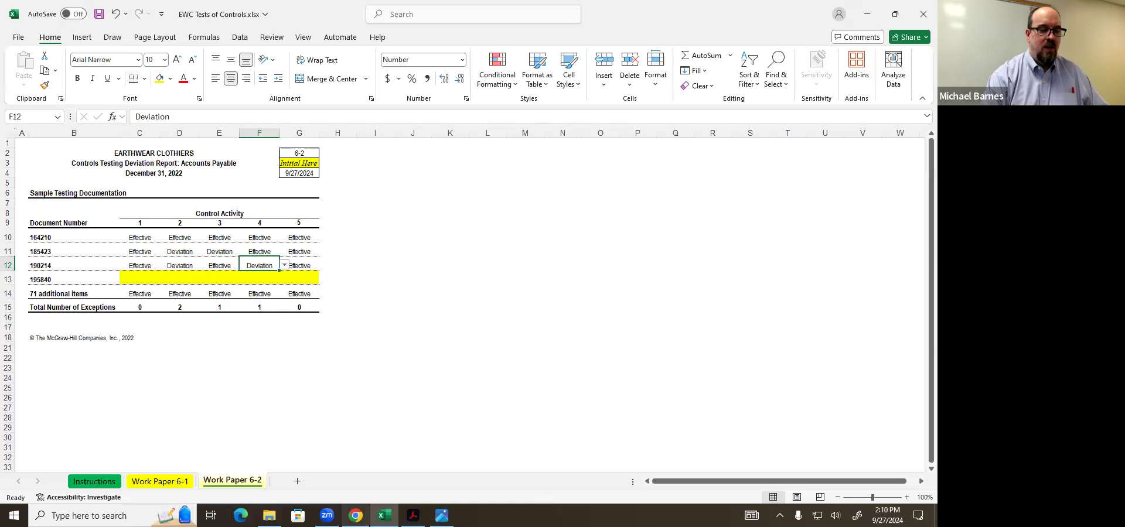
Switch to Acrobat Reader, close voucher packet 164210 and open Voucher Packet 195840.pdf from the EWC Tests of Controls folder
{"action": "left_click", "coordinate": [413, 515]}
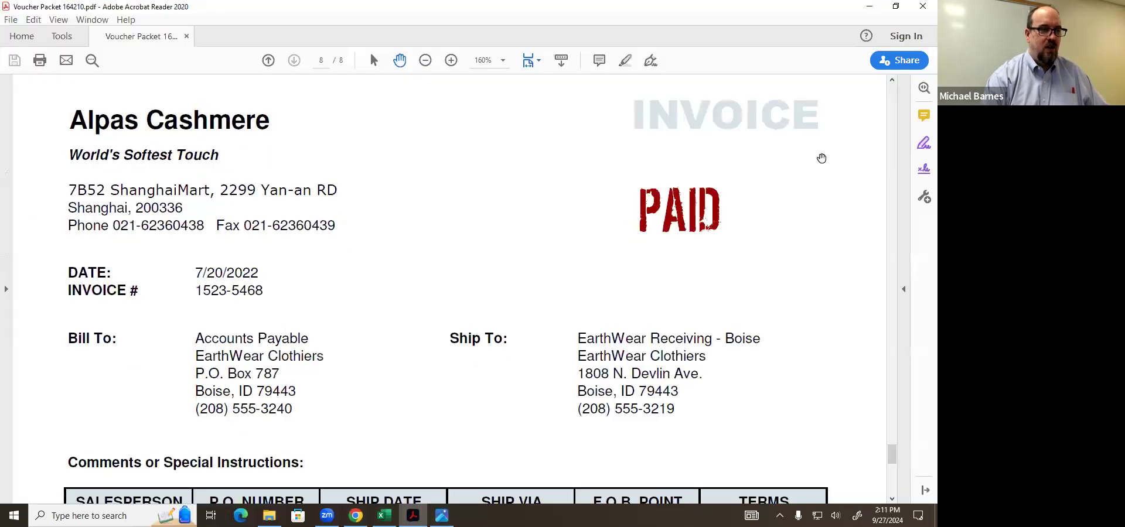
{"action": "left_click", "coordinate": [186, 36]}
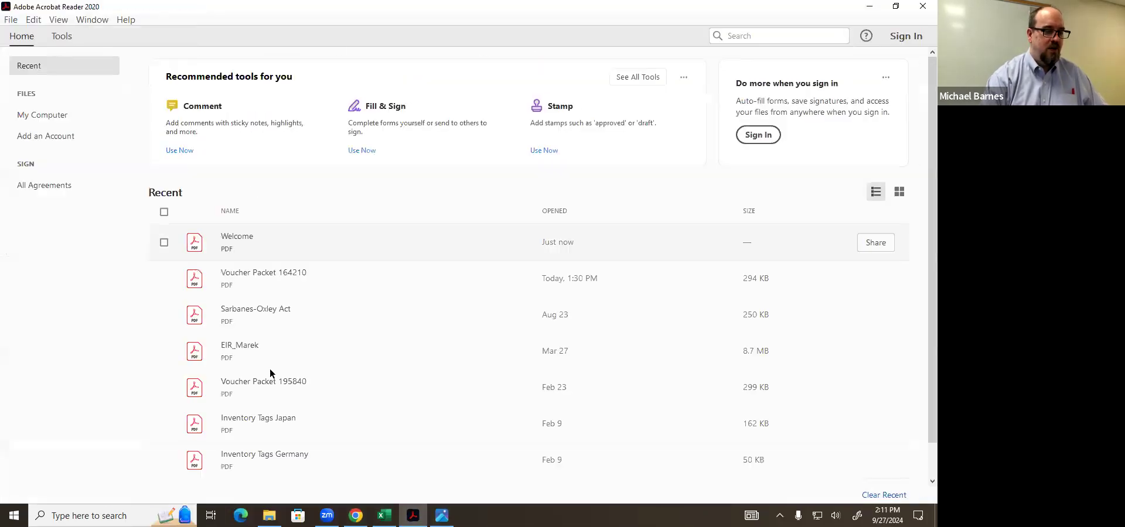
{"action": "key", "text": "alt+Tab"}
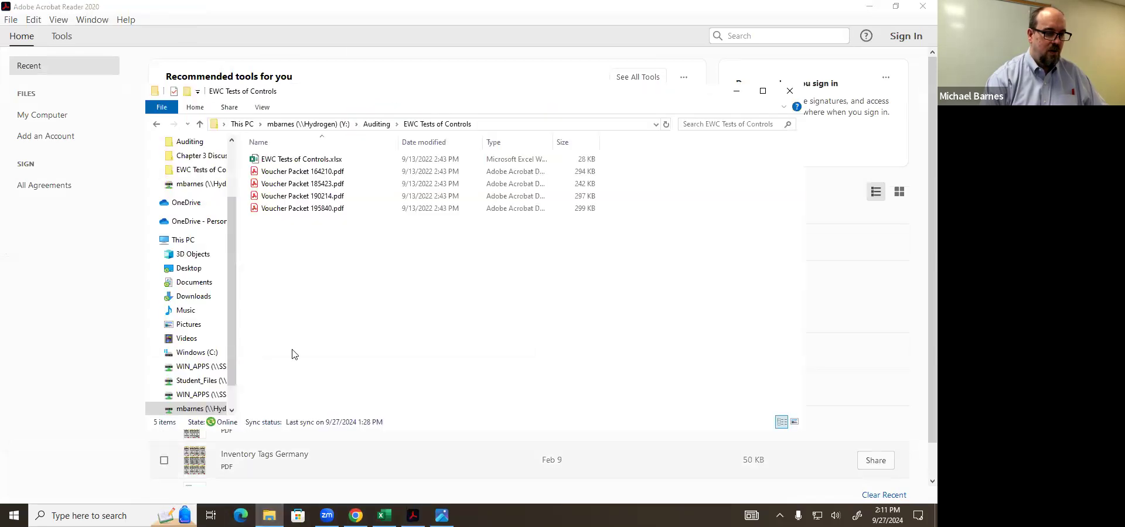
{"action": "left_click", "coordinate": [300, 210]}
{"action": "double_click", "coordinate": [301, 209]}
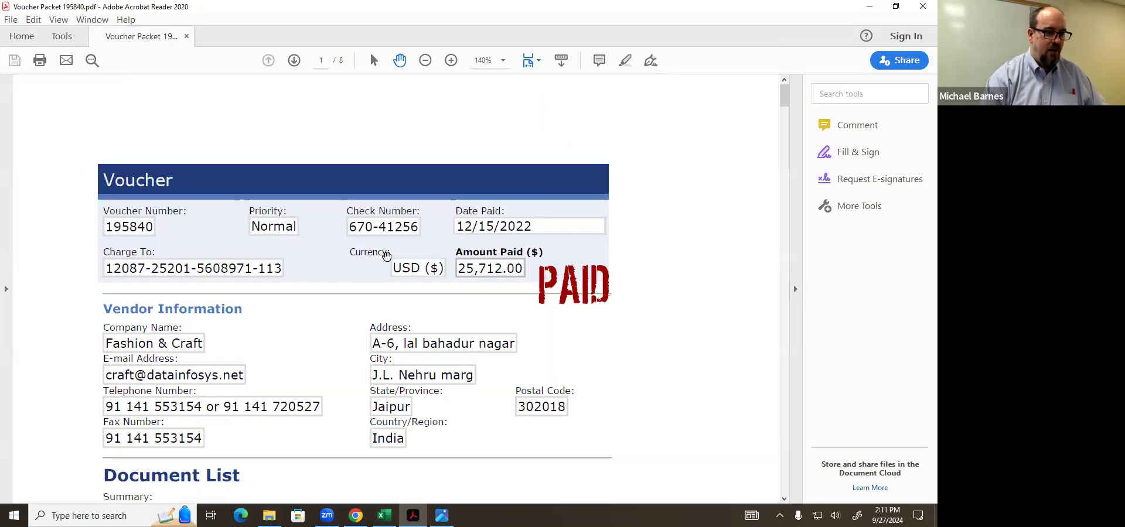
Look through voucher packet 195840 to the invoice request on its last page and close the PDF and folder windows
{"action": "scroll", "coordinate": [789, 181], "scroll_direction": "down", "scroll_amount": 1}
{"action": "left_click_drag", "start_coordinate": [784, 98], "coordinate": [772, 459]}
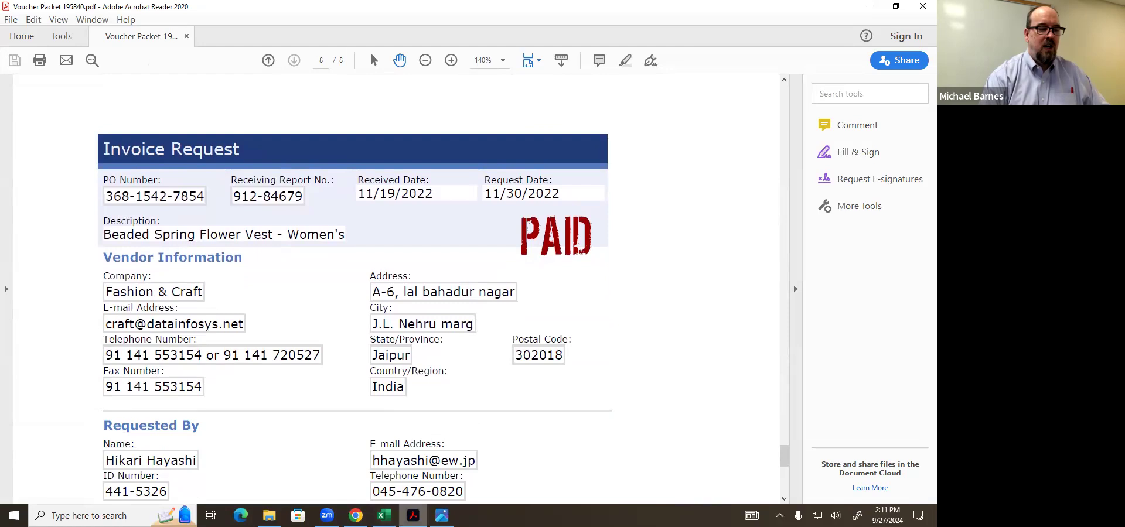
{"action": "key", "text": "alt+F4"}
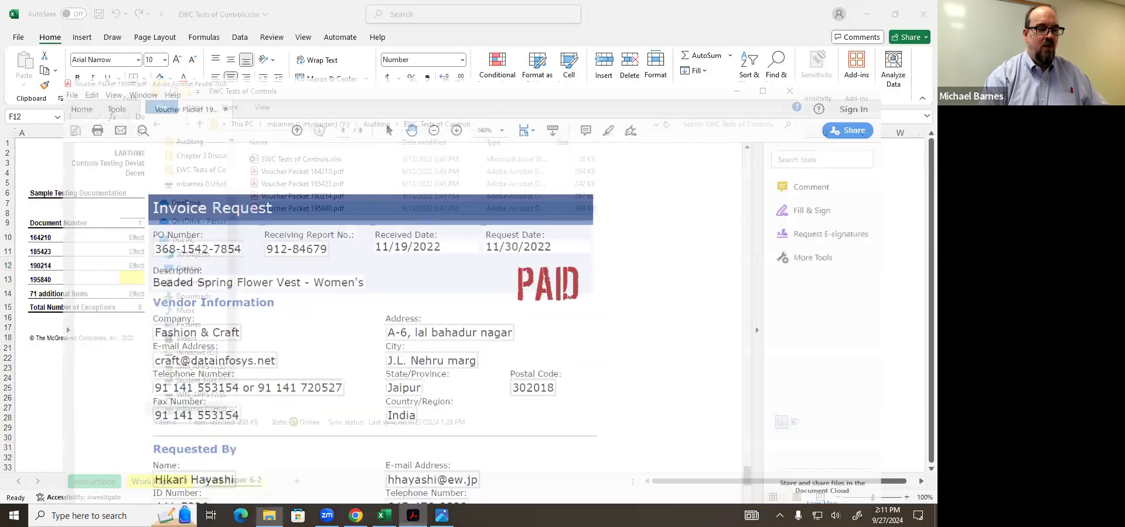
{"action": "key", "text": "alt+F4"}
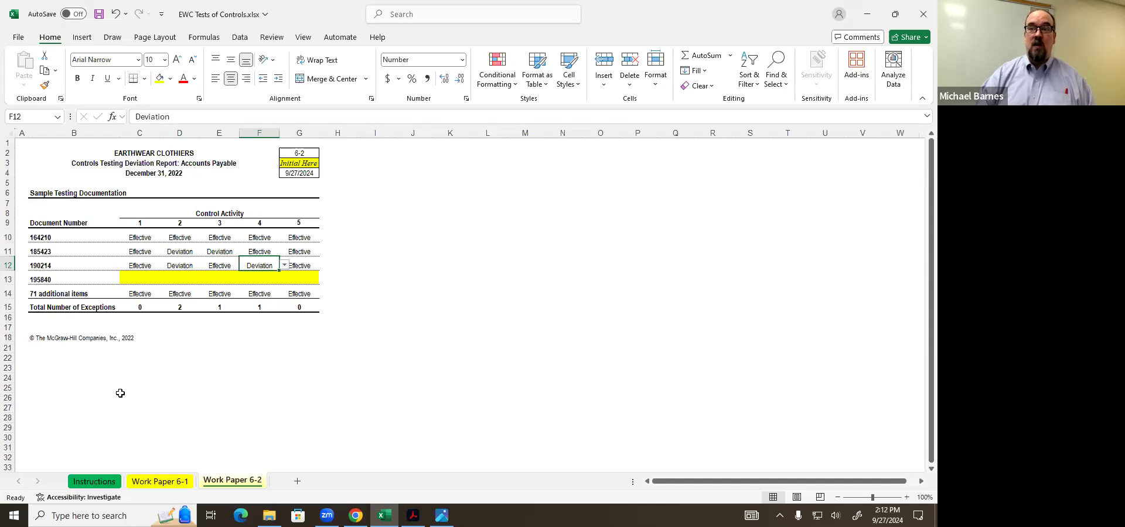
Set control activities 1, 2 and 3 to Effective for document 195840
{"action": "left_click", "coordinate": [139, 277]}
{"action": "left_click", "coordinate": [167, 281]}
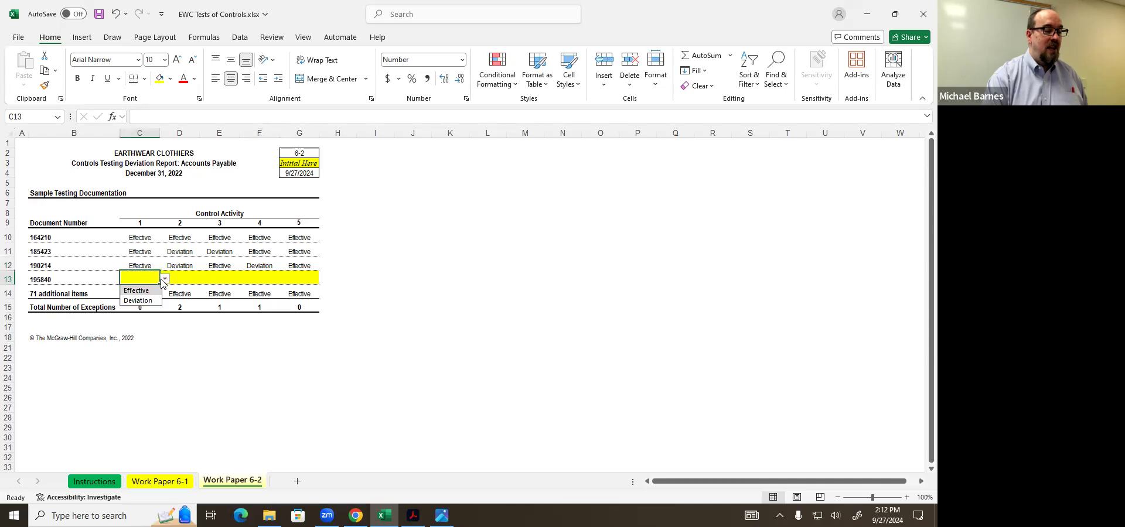
{"action": "left_click", "coordinate": [141, 287]}
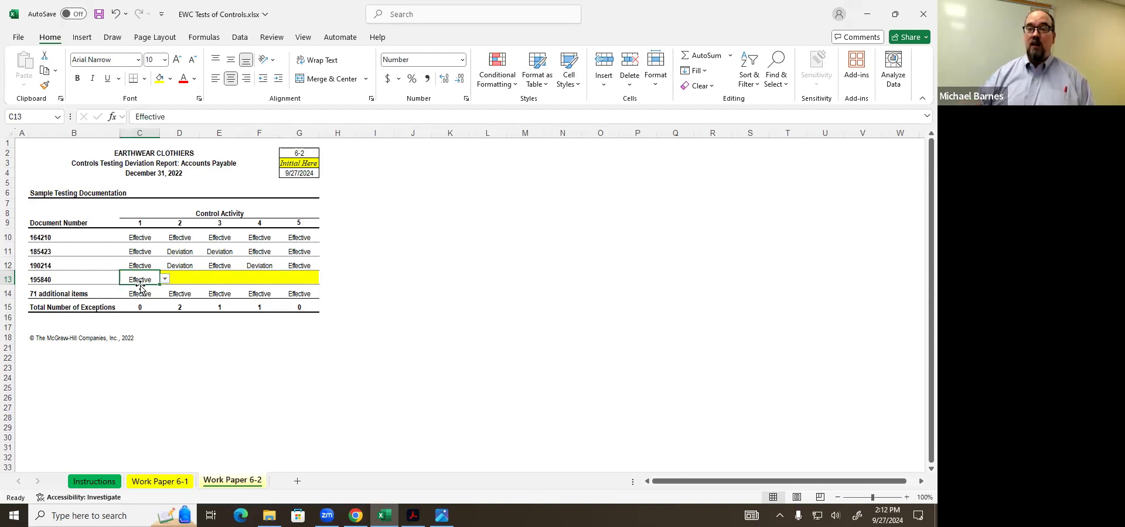
{"action": "left_click", "coordinate": [192, 274]}
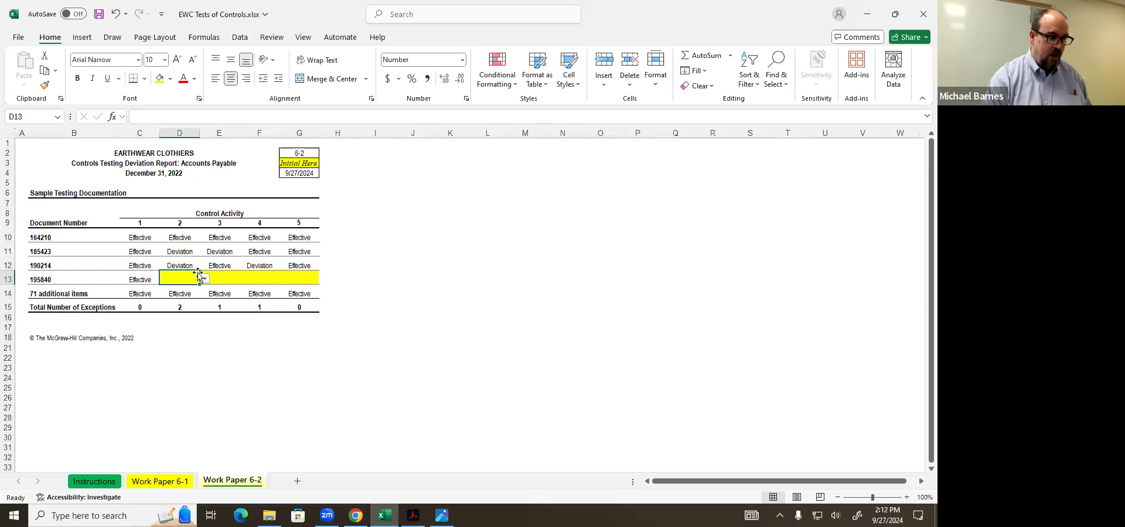
{"action": "left_click", "coordinate": [205, 279]}
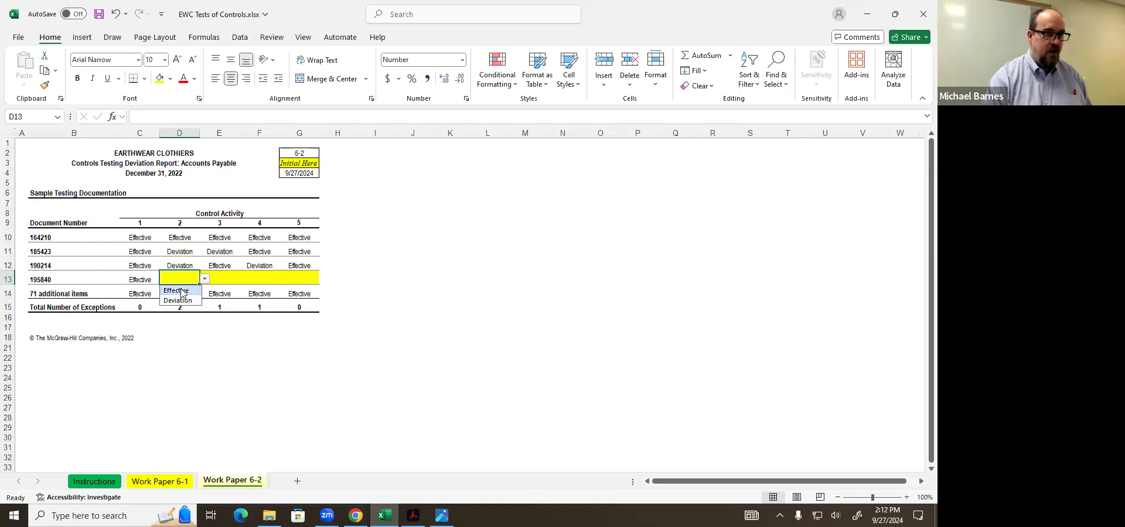
{"action": "left_click", "coordinate": [181, 291]}
{"action": "left_click", "coordinate": [230, 277]}
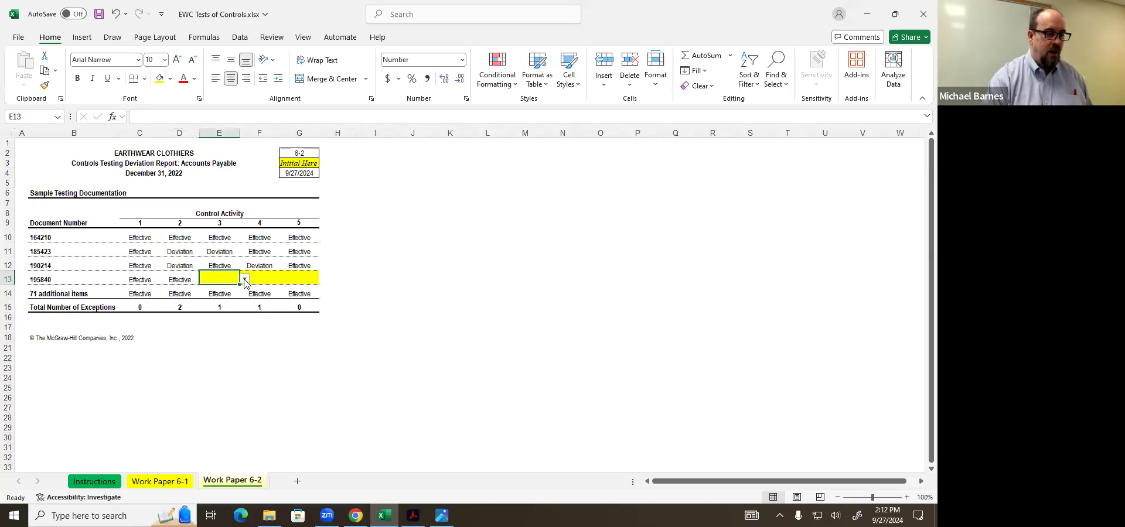
{"action": "left_click", "coordinate": [245, 281]}
{"action": "left_click", "coordinate": [231, 291]}
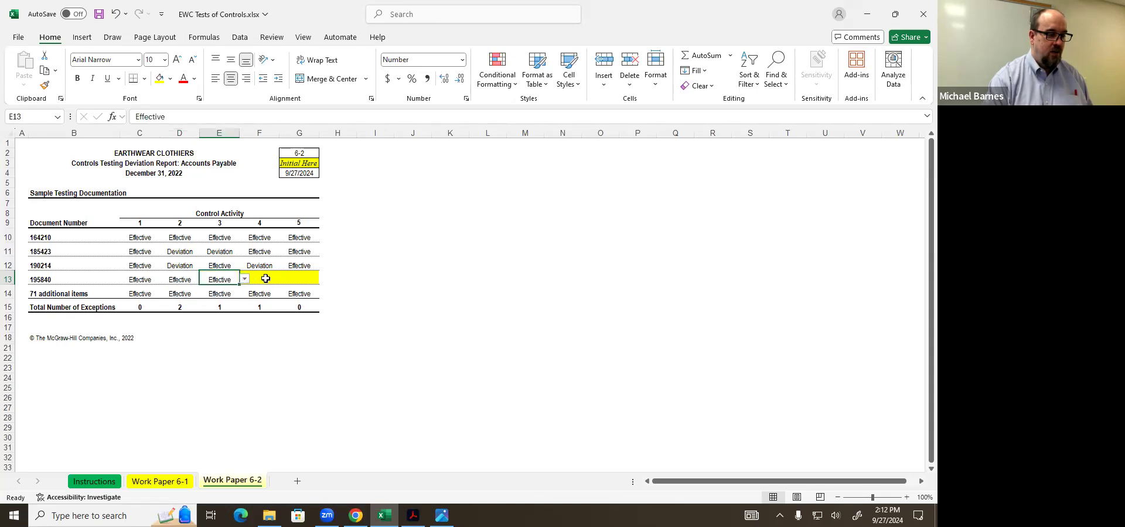
Set control activities 4 and 5 to Effective for document 195840
{"action": "left_click", "coordinate": [266, 278]}
{"action": "left_click", "coordinate": [285, 280]}
{"action": "left_click", "coordinate": [269, 291]}
{"action": "left_click", "coordinate": [302, 279]}
{"action": "left_click", "coordinate": [324, 280]}
{"action": "left_click", "coordinate": [300, 293]}
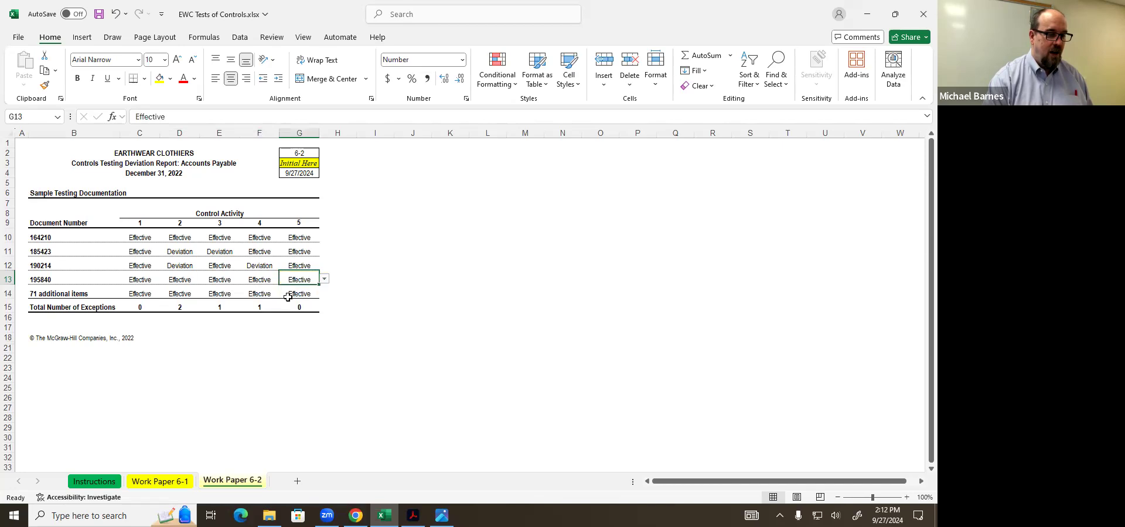
Review the accounts payable evaluation summary on Work Paper 6-1 and close the EWC Tests of Controls workbook
{"action": "left_click", "coordinate": [160, 481]}
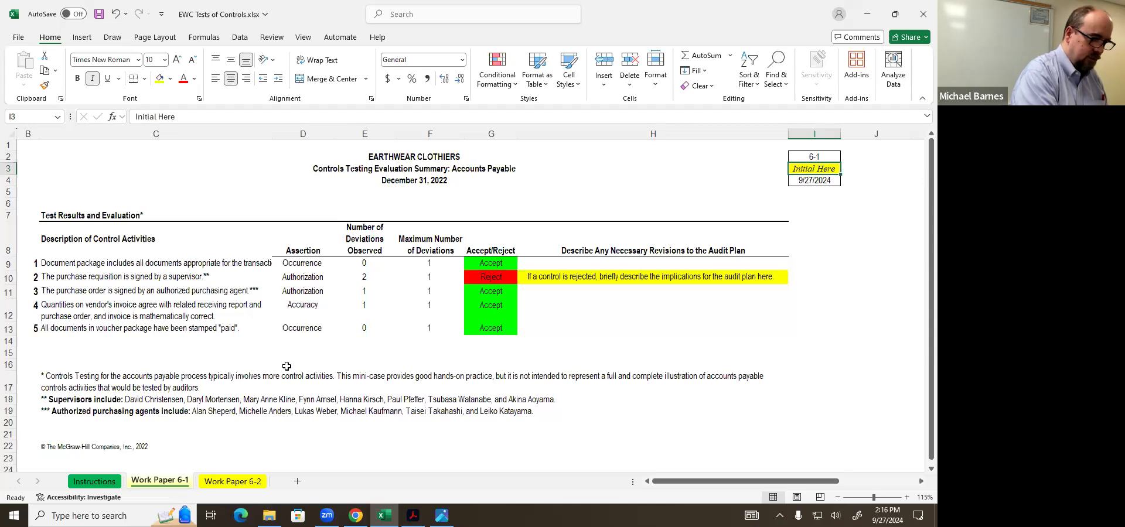
{"action": "left_click", "coordinate": [923, 14]}
{"action": "left_click", "coordinate": [521, 418]}
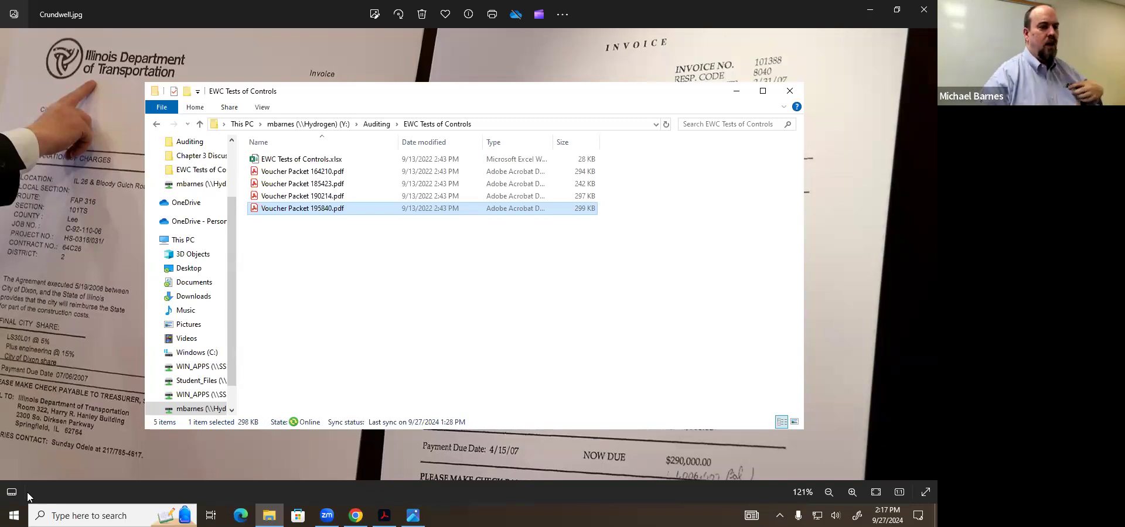
Close the EWC Tests of Controls folder and Crundwell.jpg, minimize the browser and stop sharing the screen
{"action": "left_click", "coordinate": [788, 89]}
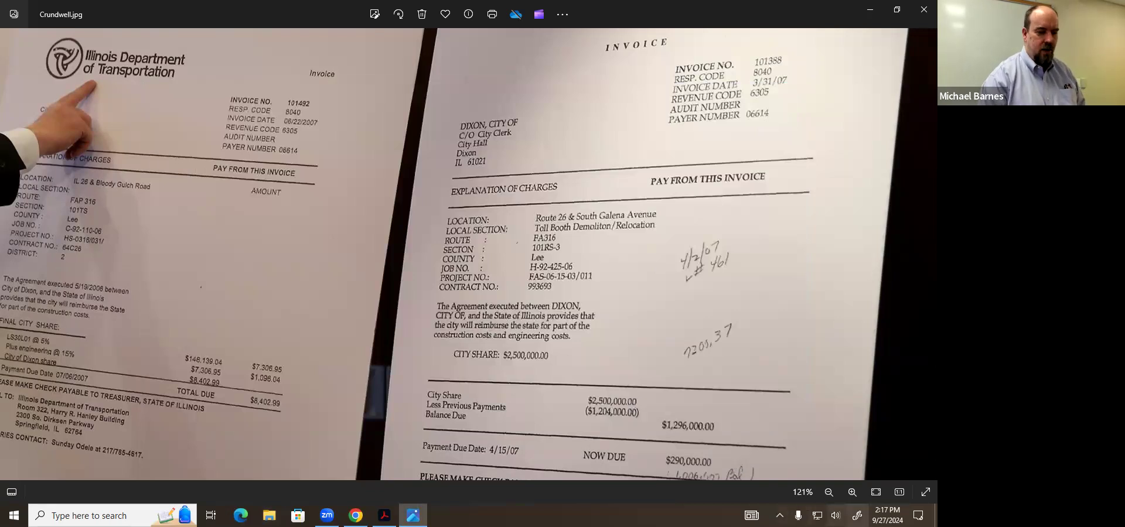
{"action": "left_click", "coordinate": [924, 10]}
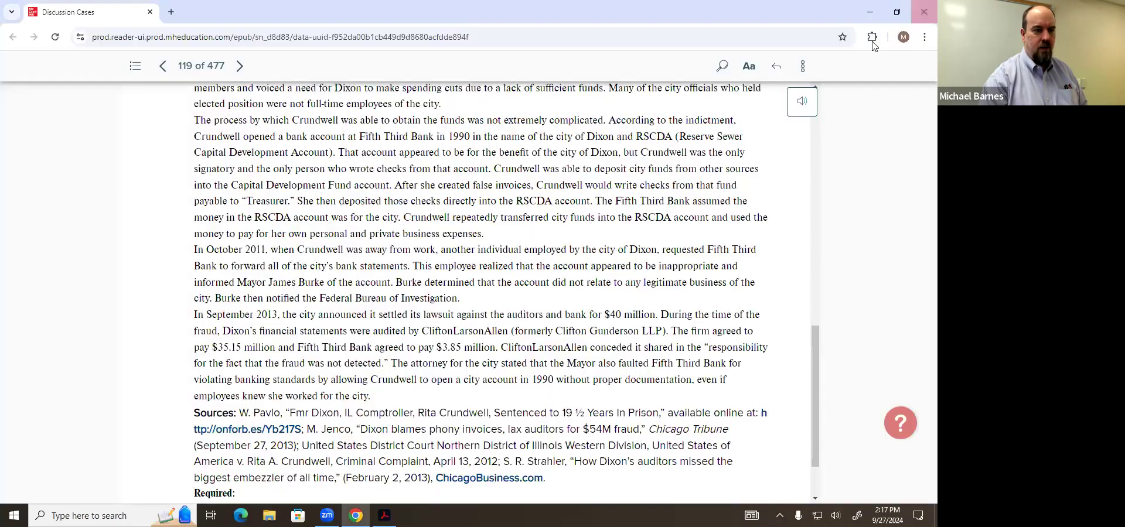
{"action": "left_click", "coordinate": [859, 20]}
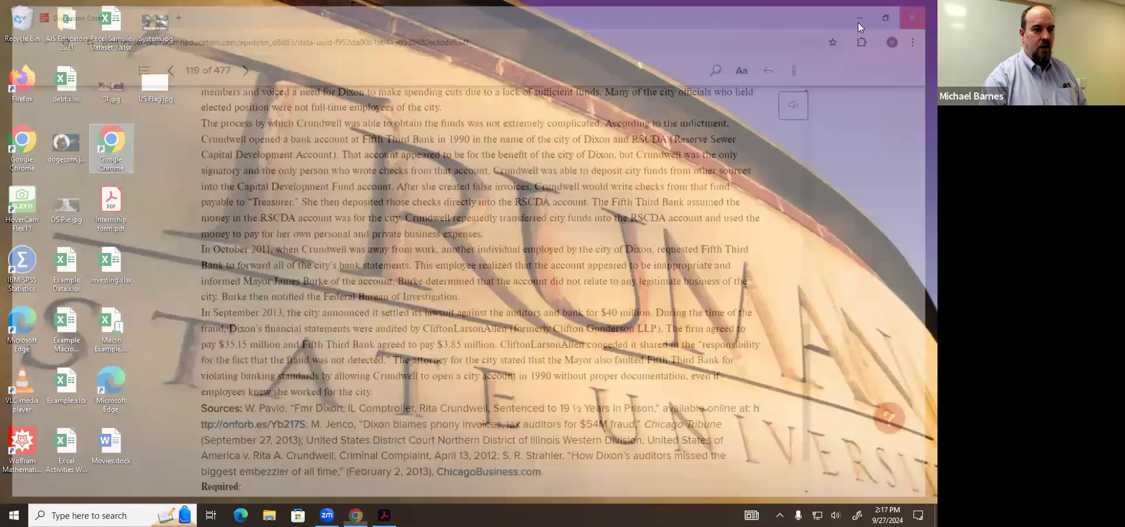
{"action": "left_click", "coordinate": [414, 18]}
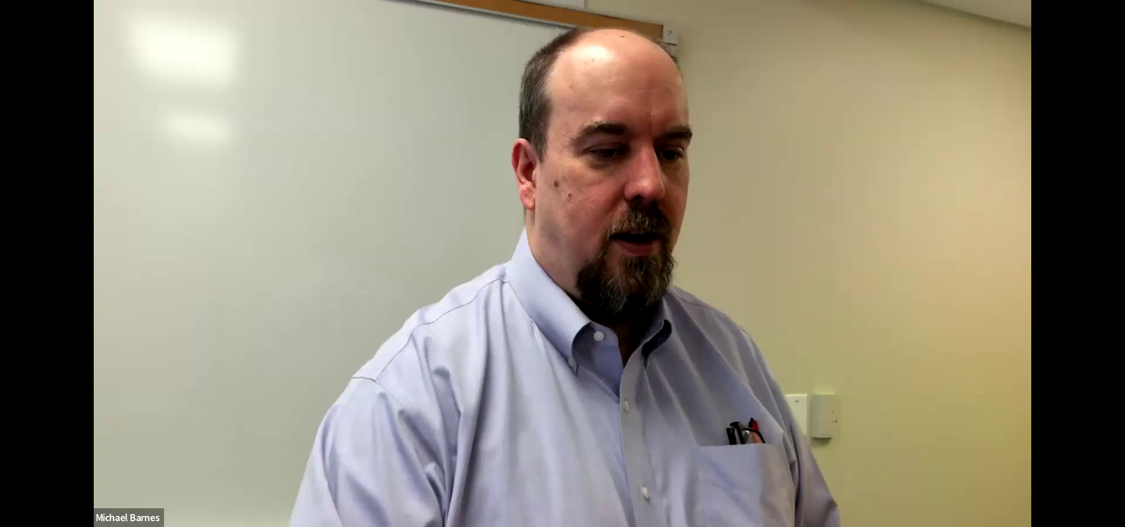